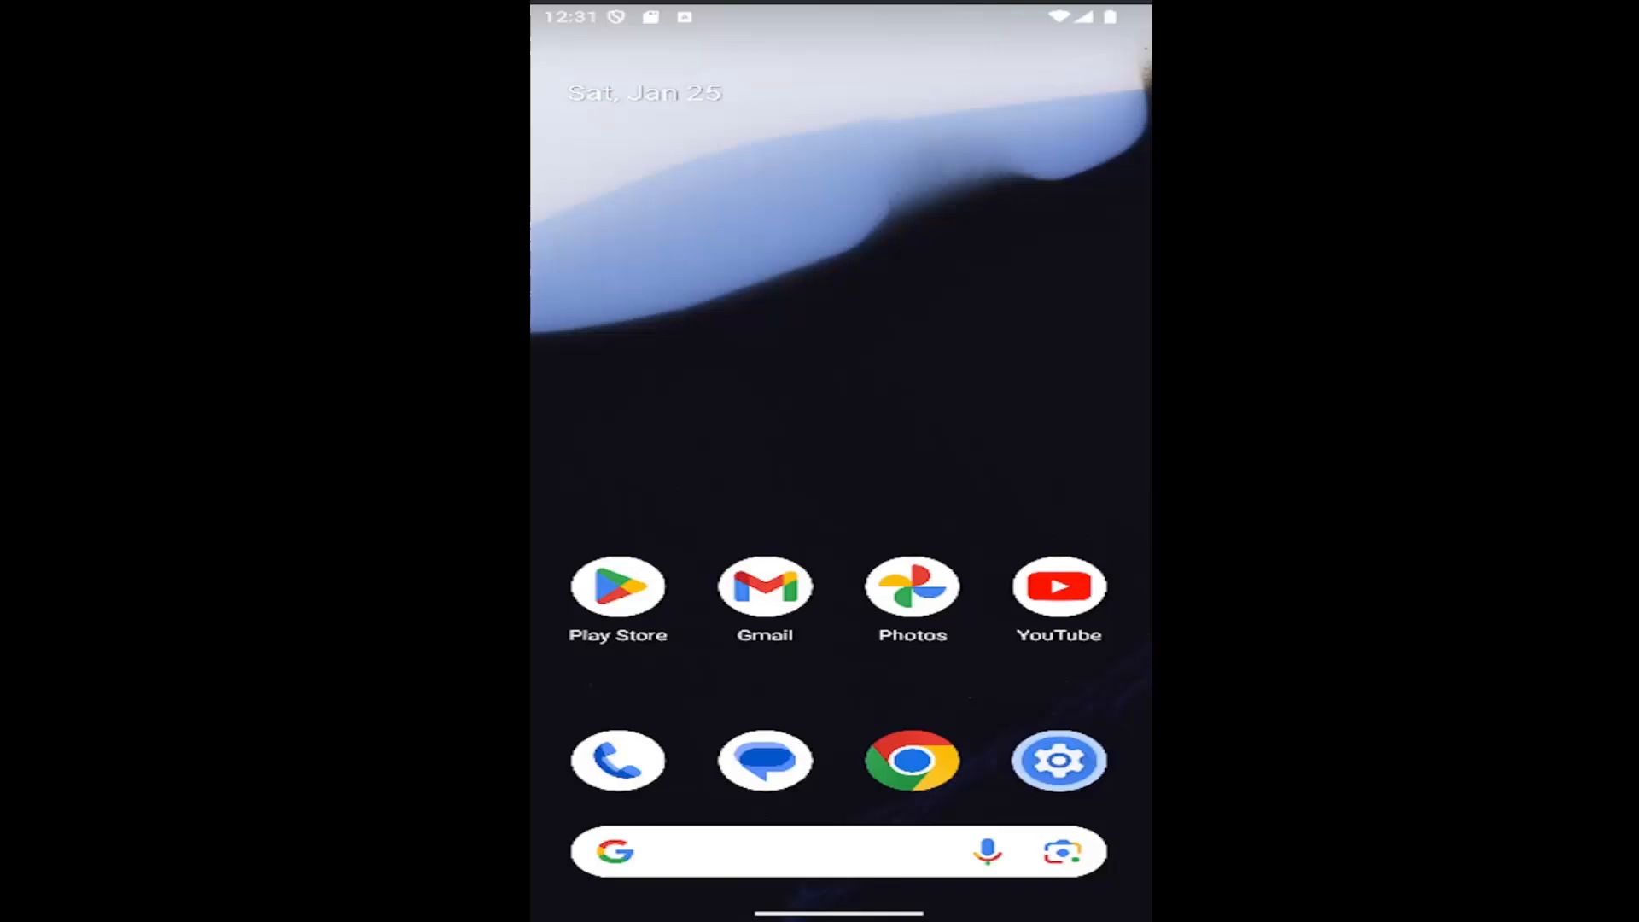
Step: Reach the Google settings page and show all services instead of only recommendations
left_click_drag(878, 811, 813, 237)
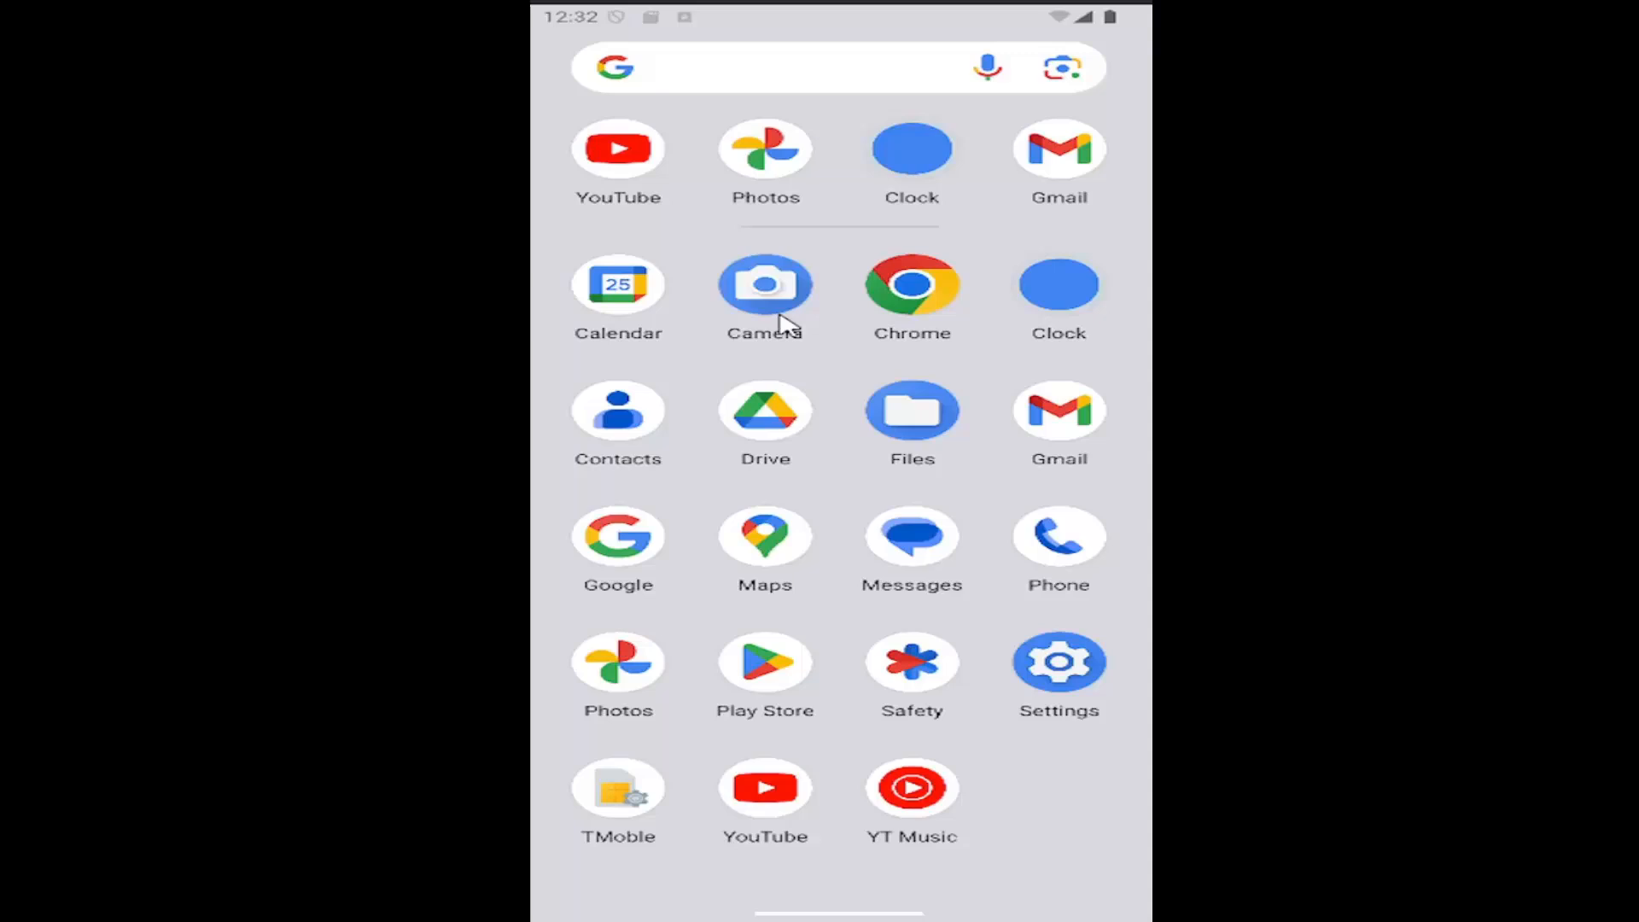
left_click(1066, 672)
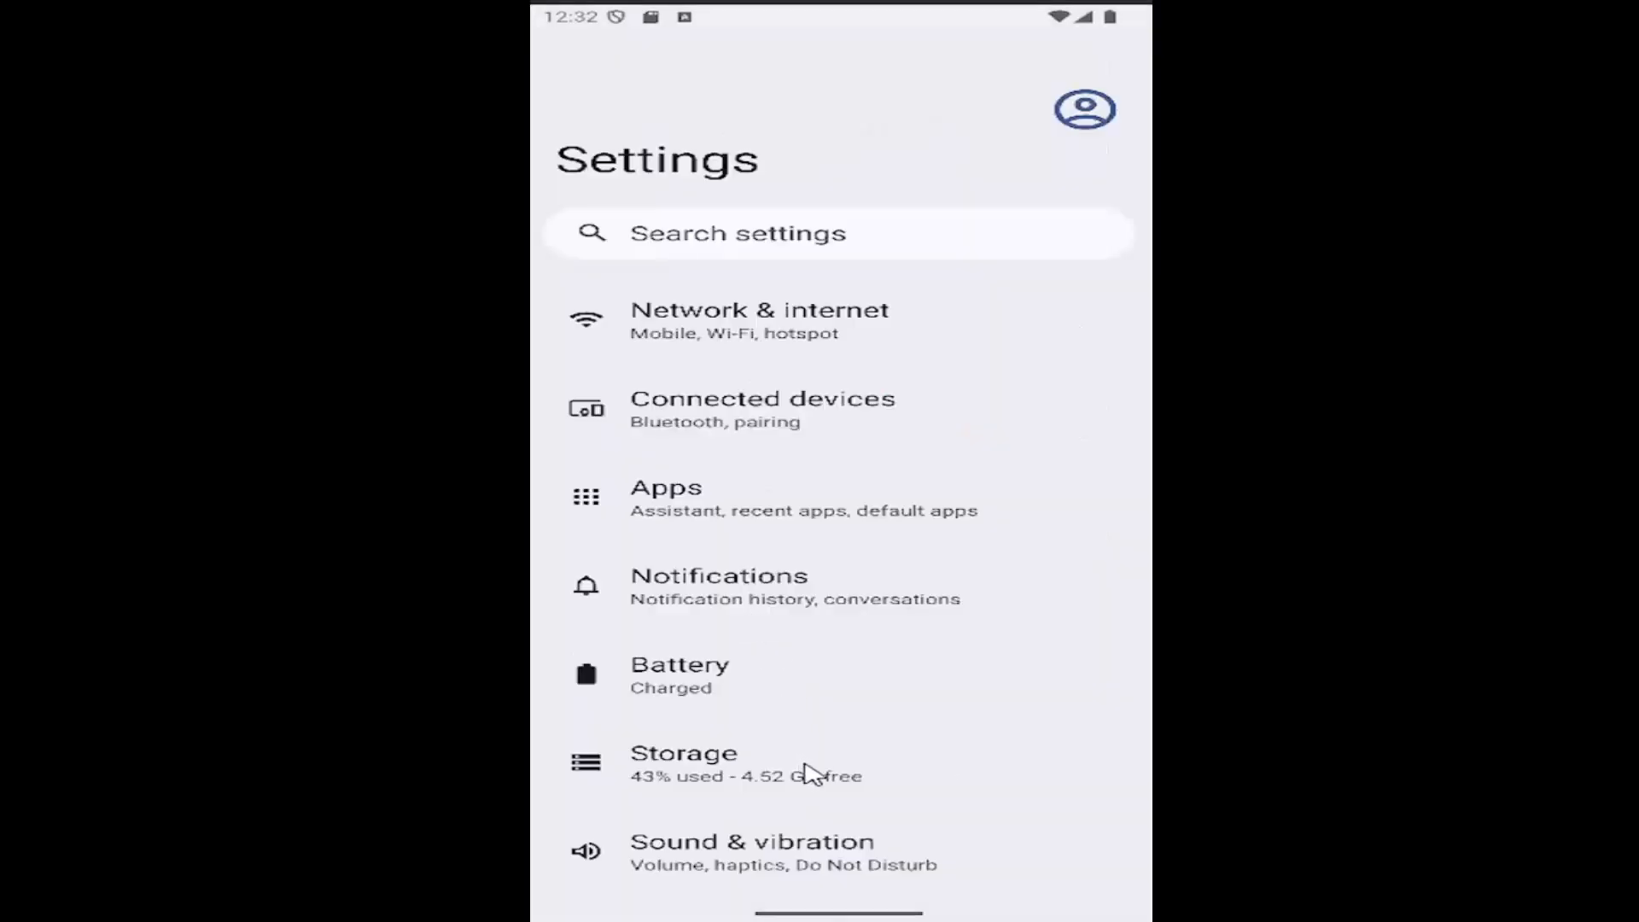
scroll(799, 403, "down", 10)
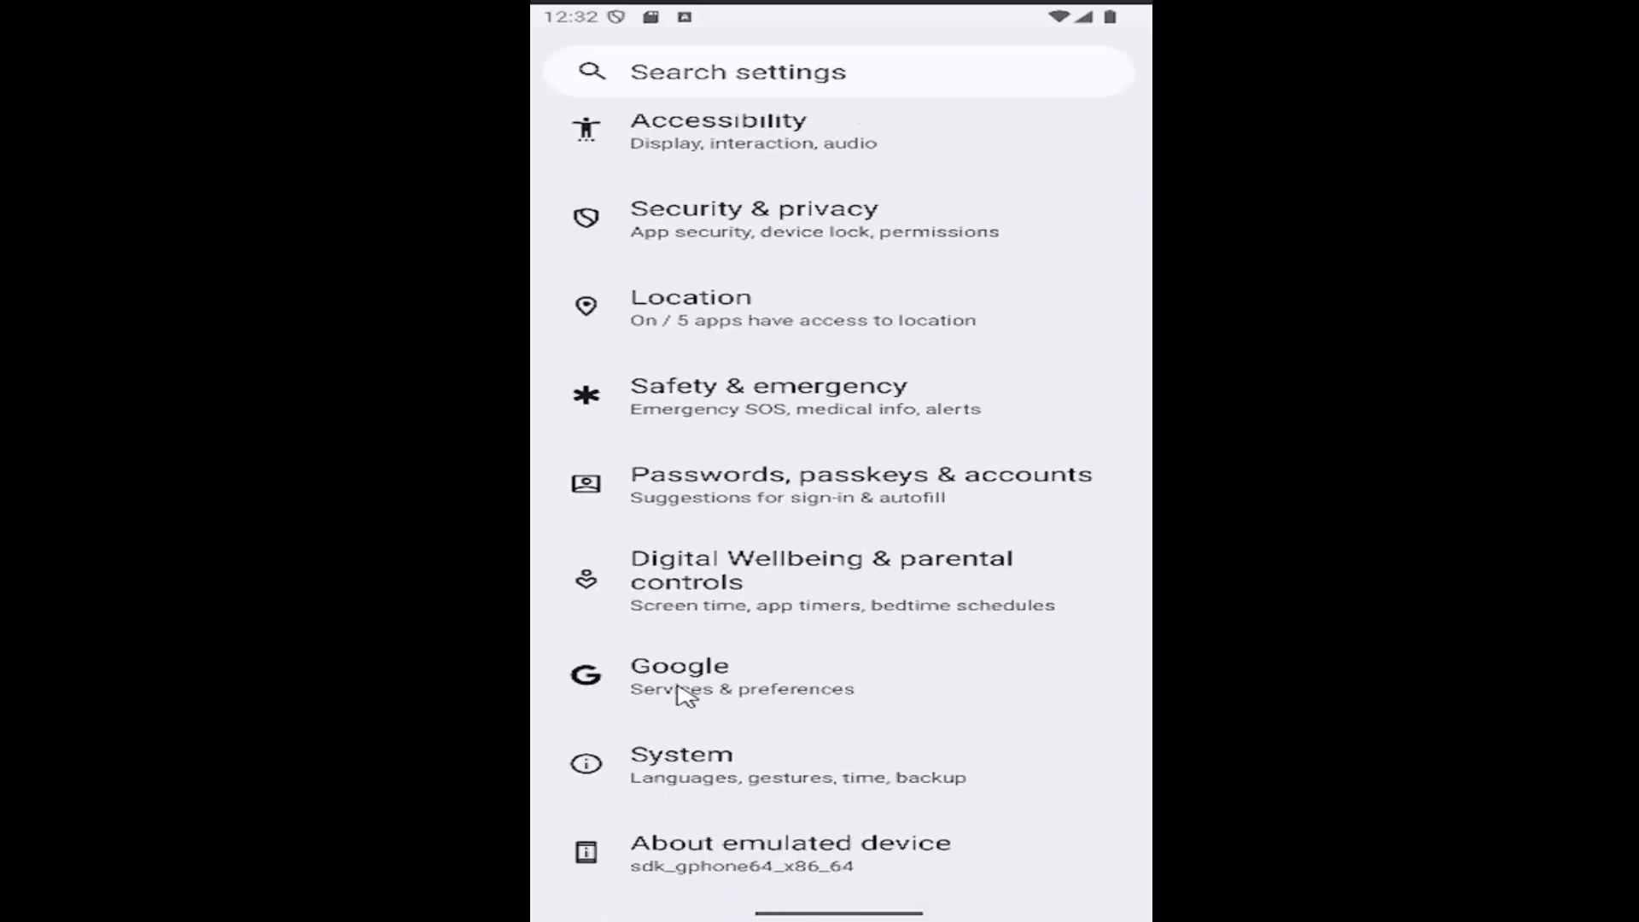
left_click(685, 695)
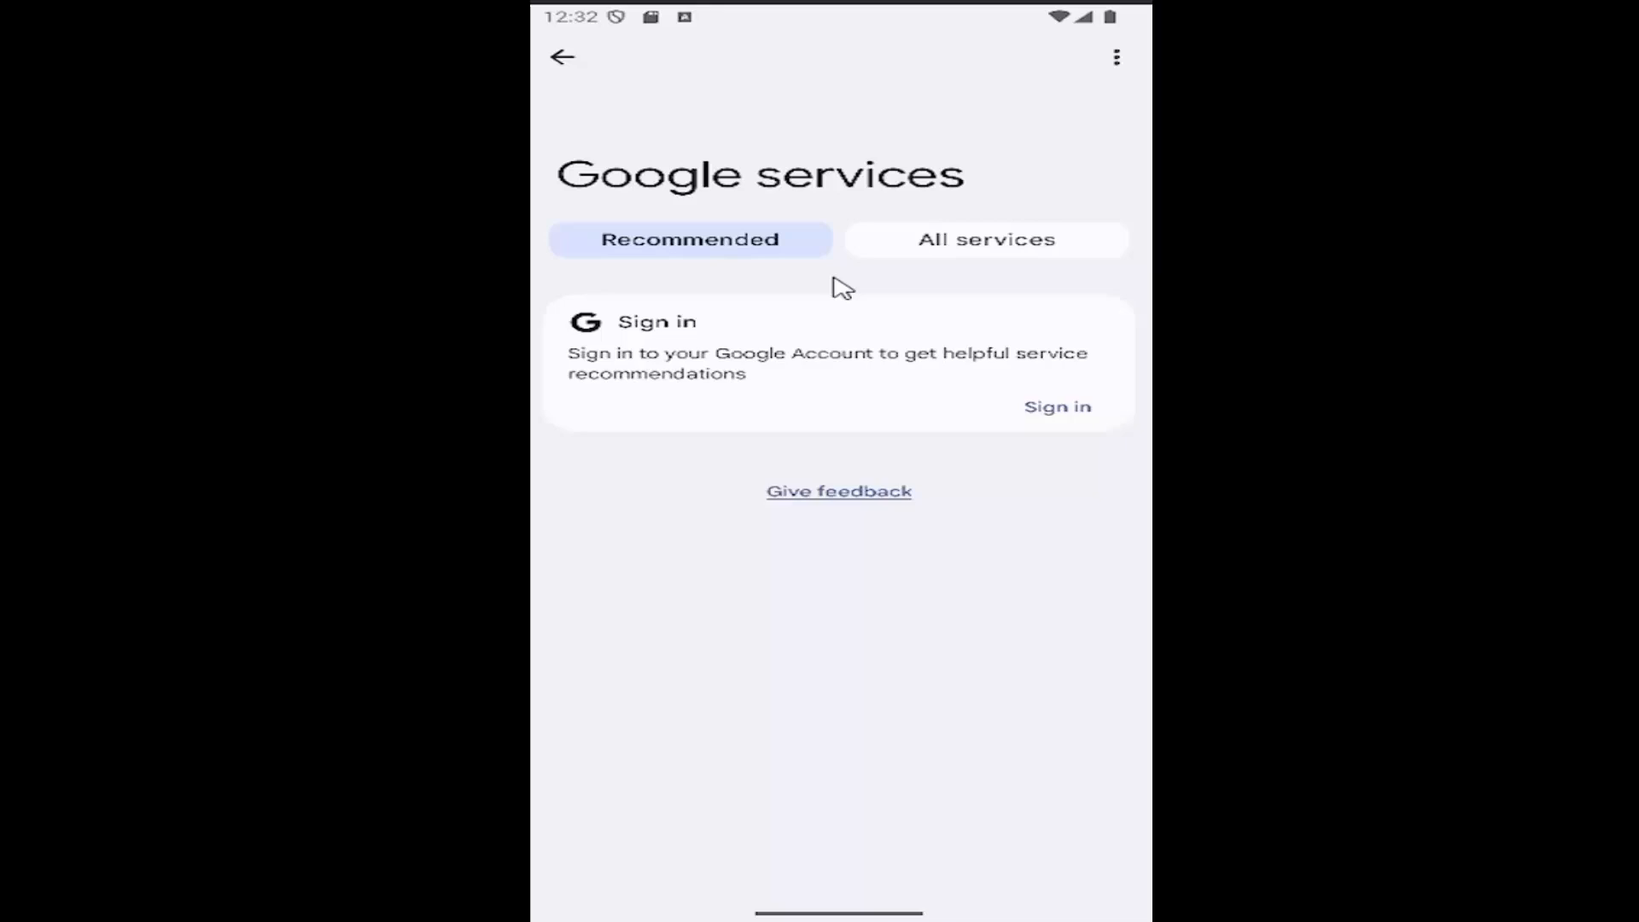
left_click(949, 250)
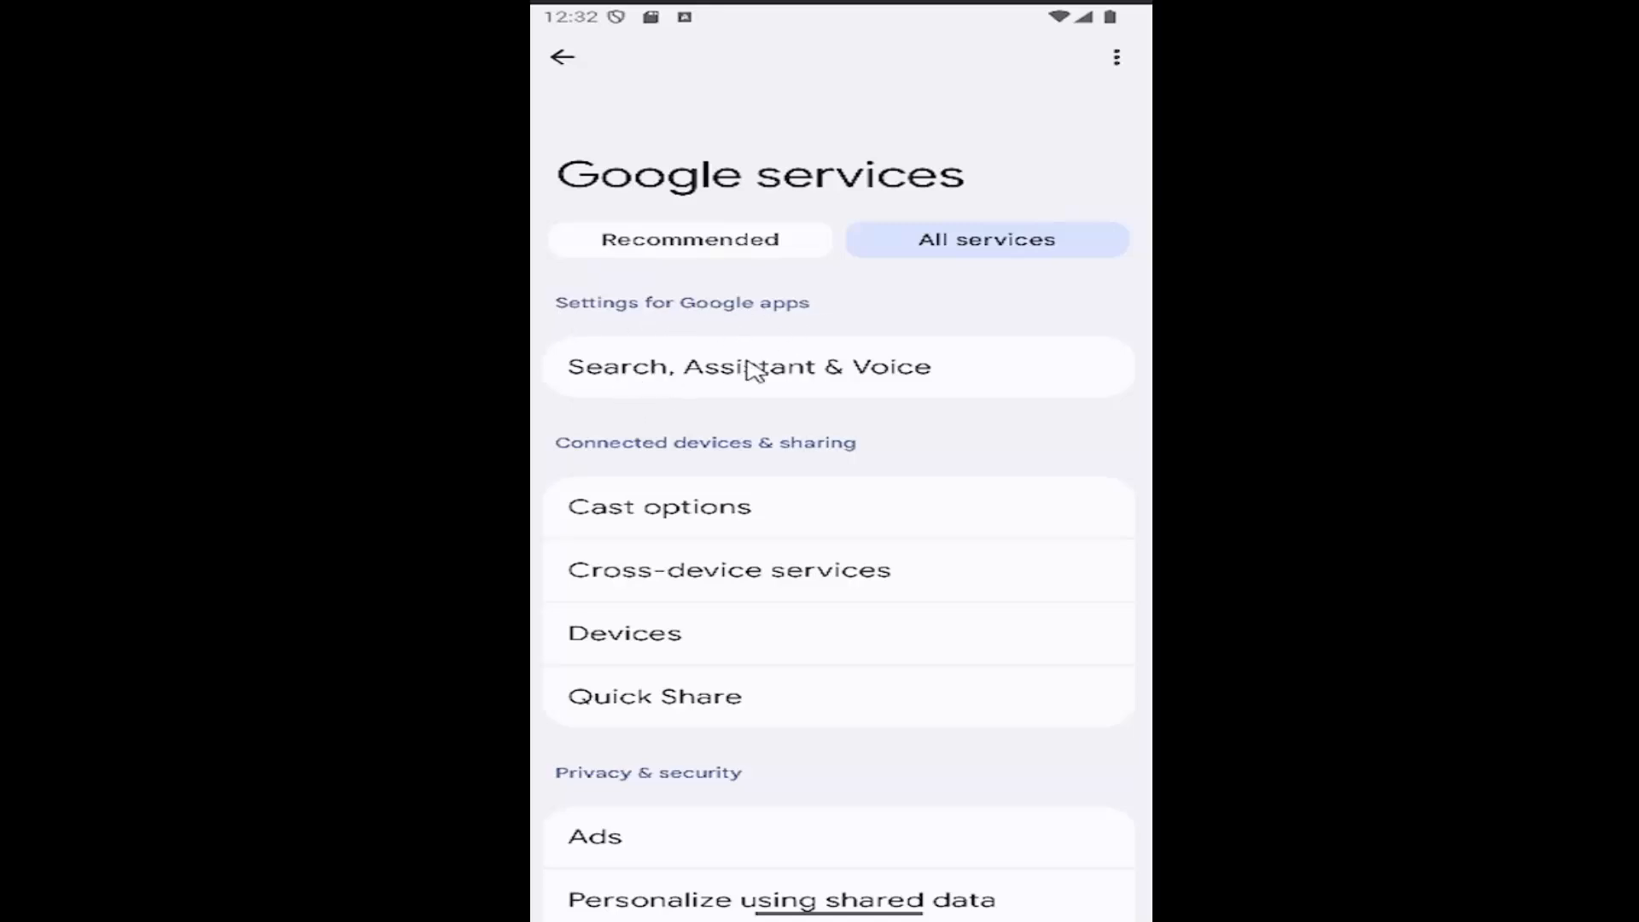
Step: Go into Search, Assistant & Voice and then its Privacy & Safety section
left_click(875, 388)
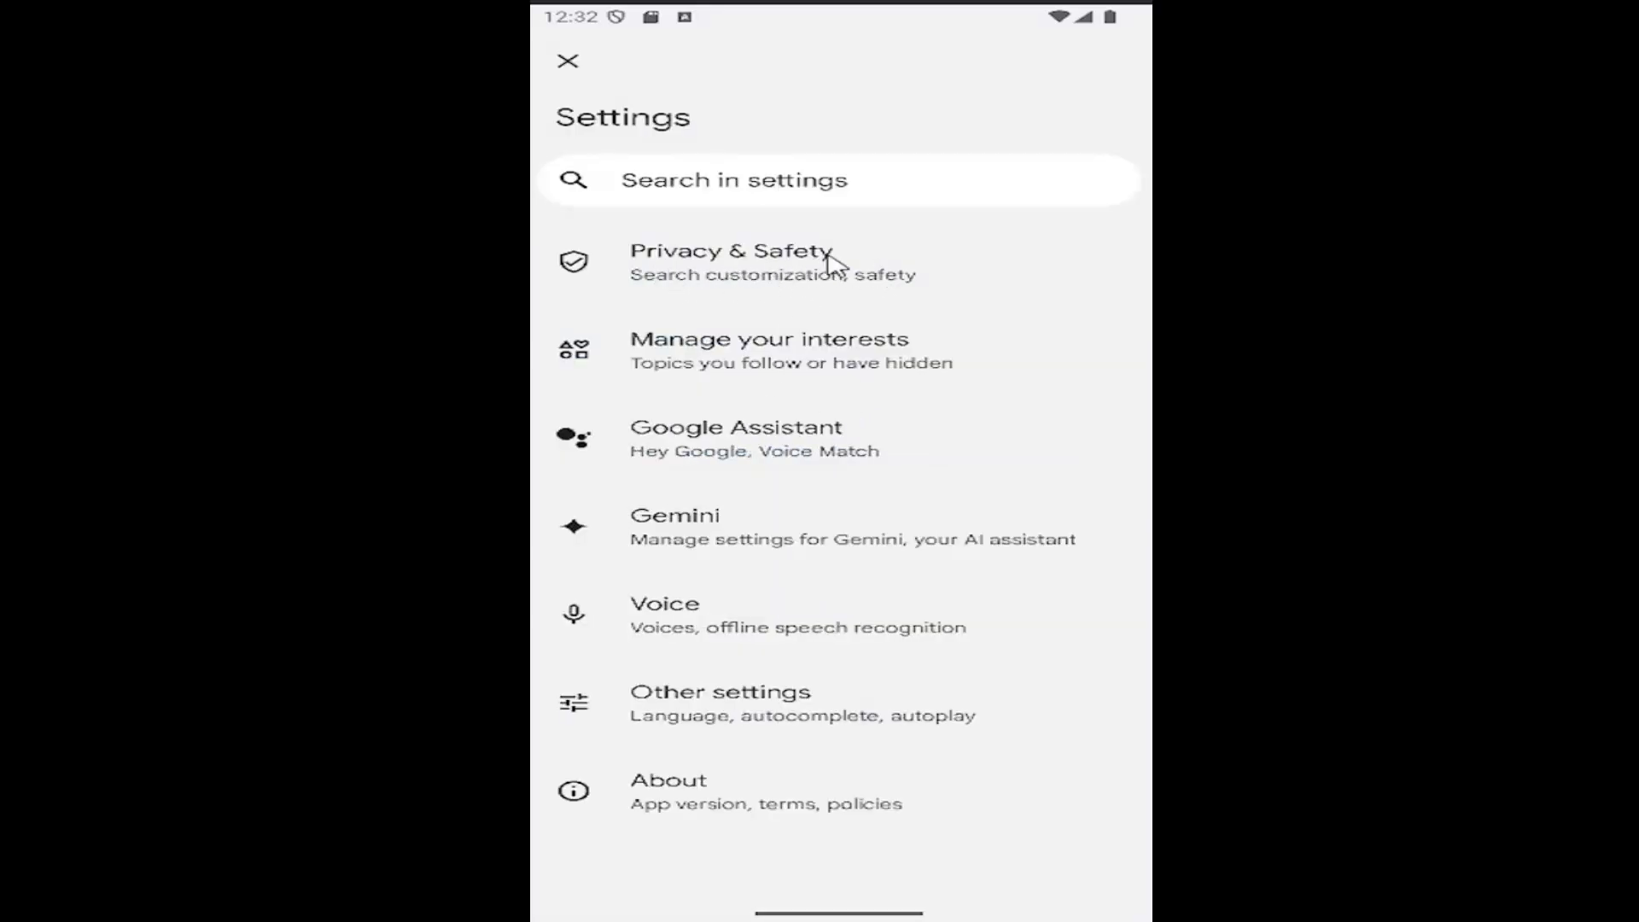
left_click(780, 262)
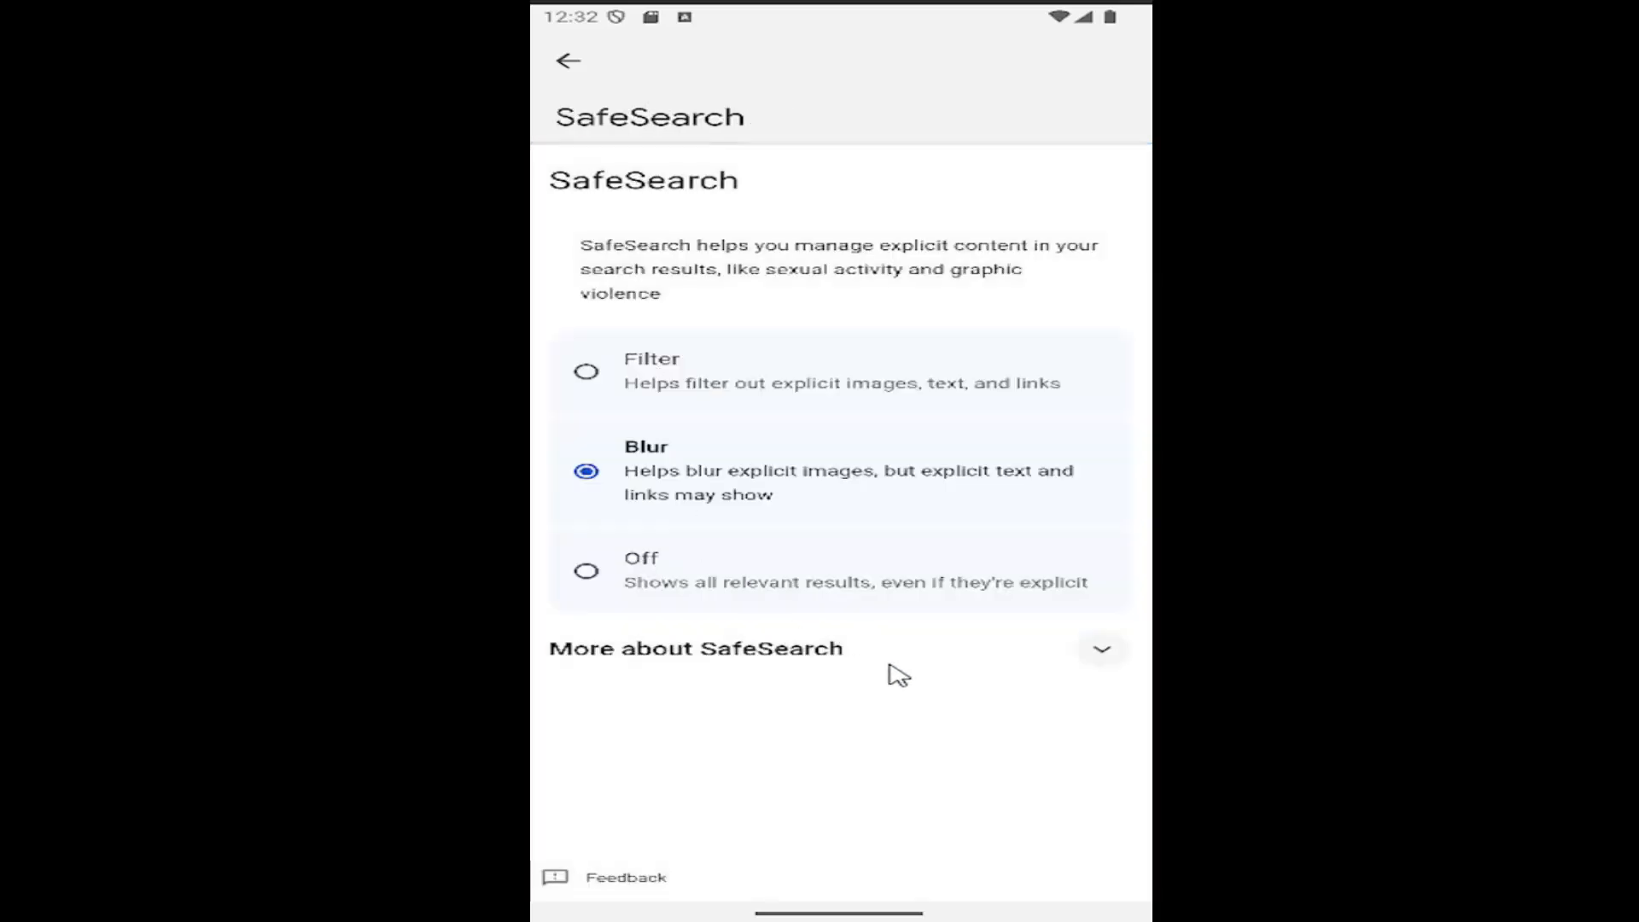
Step: Expand 'More about SafeSearch' on the SafeSearch page with Blur active
left_click(893, 660)
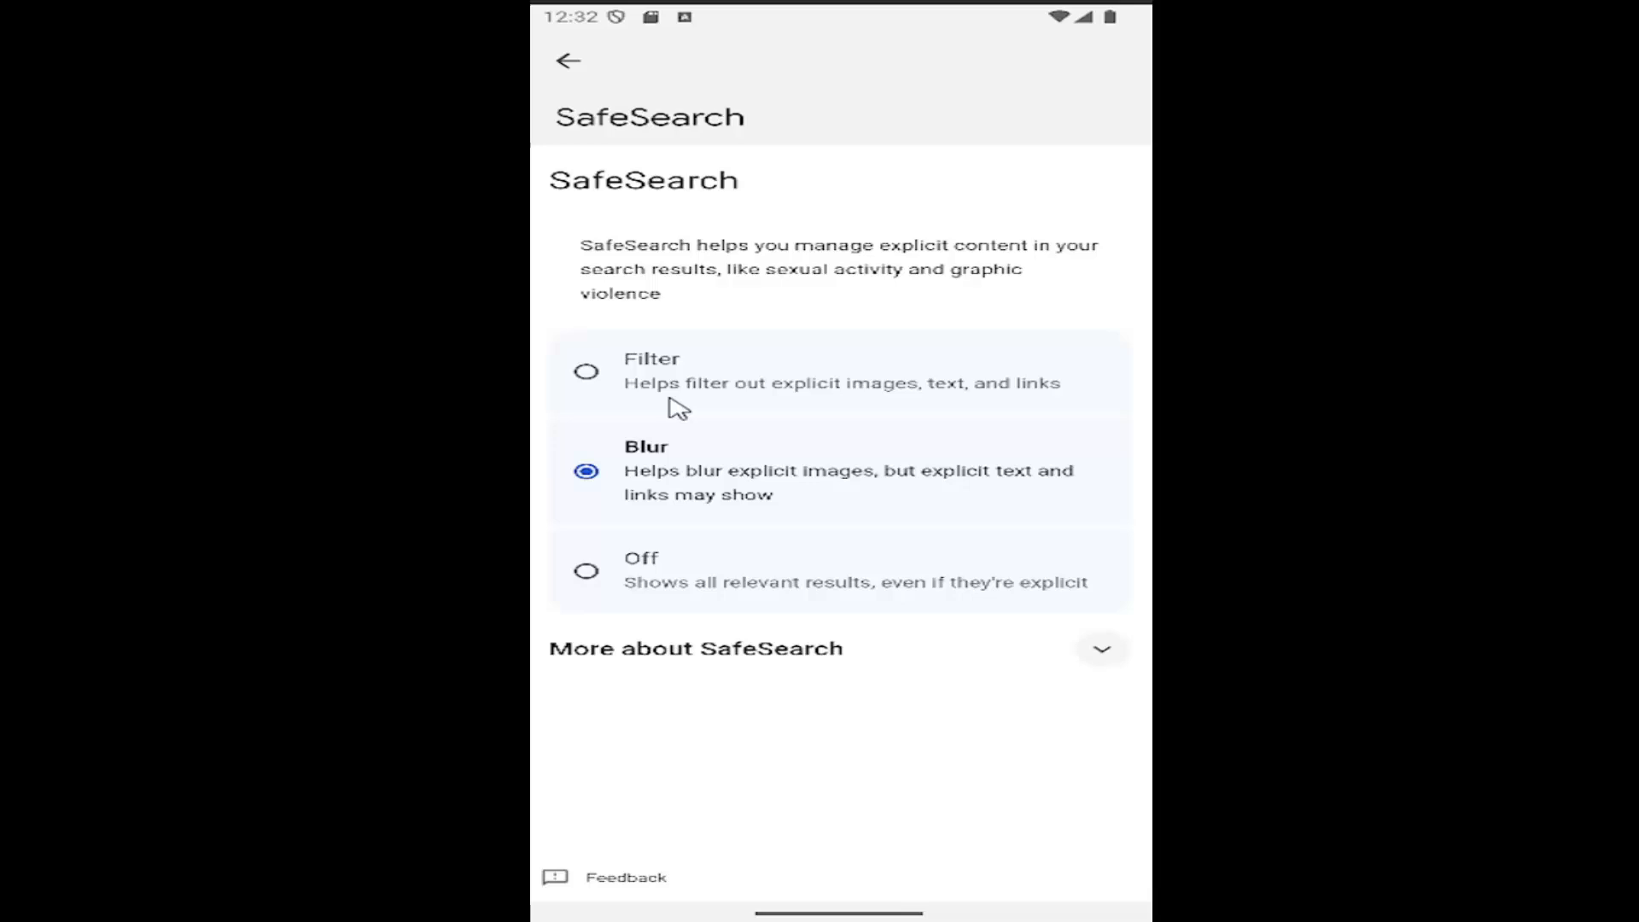